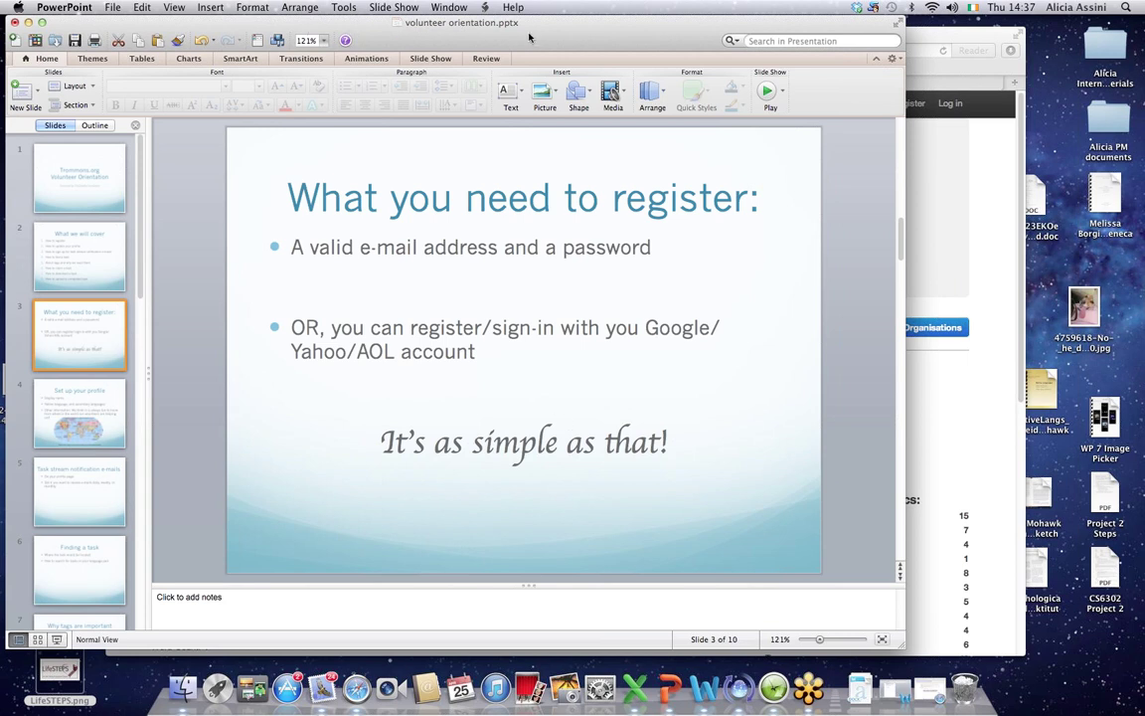
Step: Drag the PowerPoint window aside to uncover the Trommons site in Safari
{"action": "left_click_drag", "start_coordinate": [476, 31], "coordinate": [328, 121]}
Step: Bring Safari forward, shift it left, and open the Register page from the Trommons home page
{"action": "left_click", "coordinate": [578, 35]}
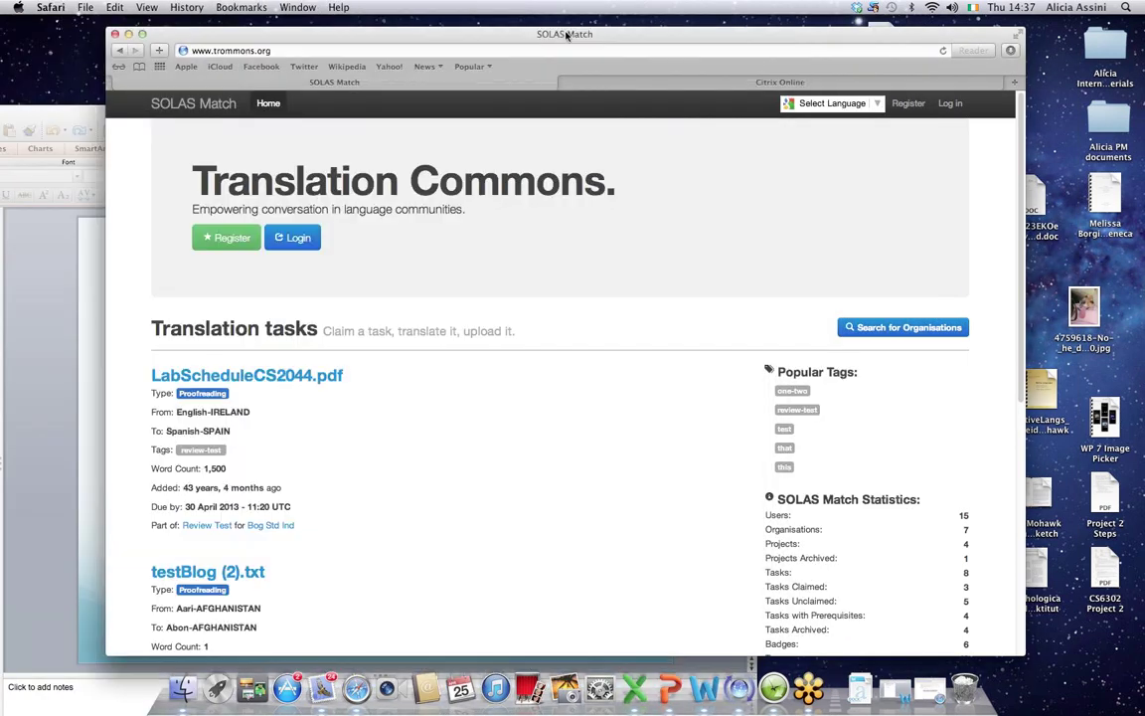
{"action": "left_click_drag", "start_coordinate": [577, 36], "coordinate": [461, 32]}
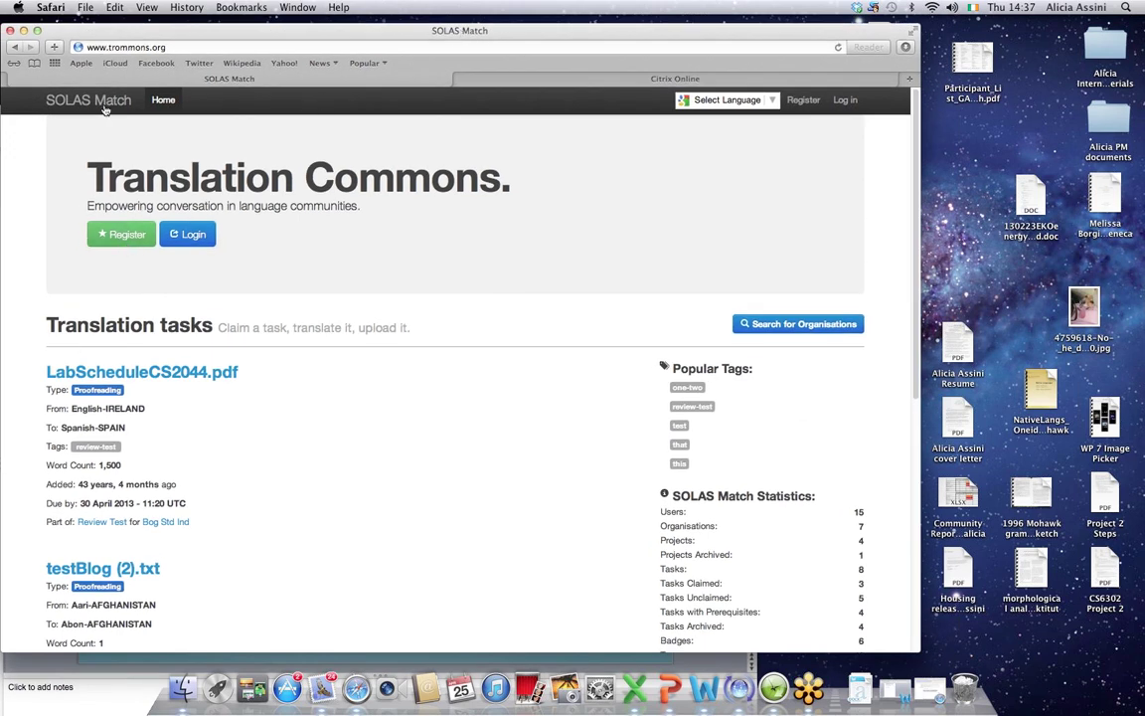
{"action": "left_click", "coordinate": [172, 47]}
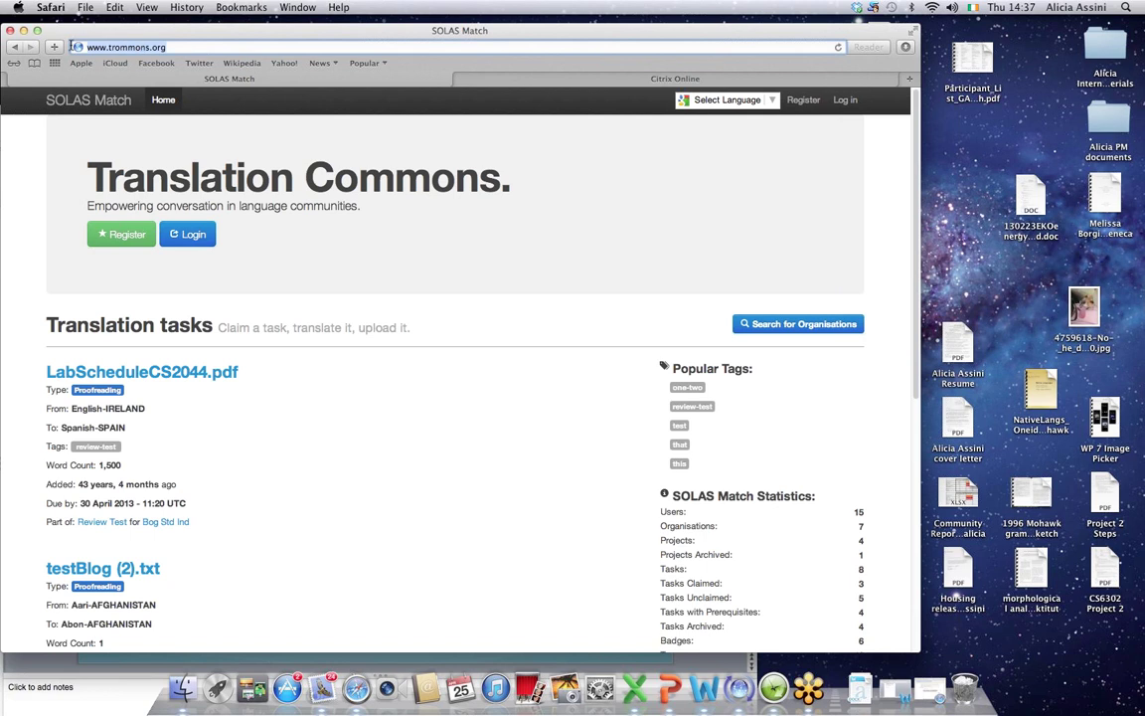
{"action": "left_click", "coordinate": [122, 237]}
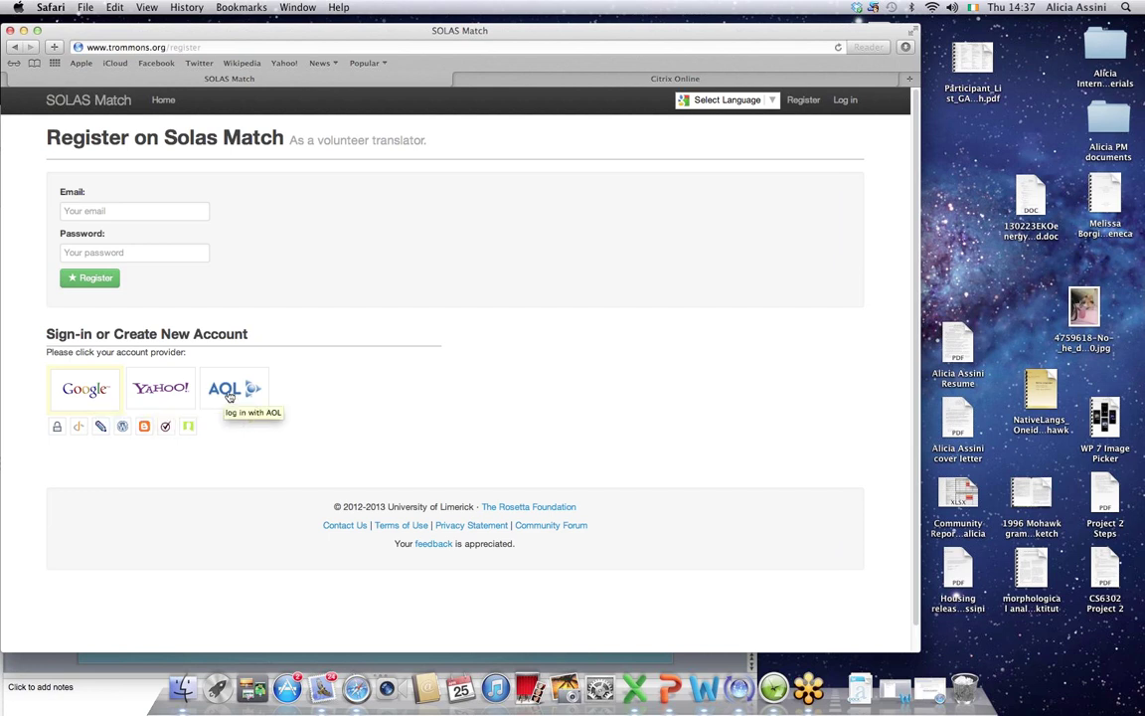
Step: Submit the registration form with the account e-mail and password, declining Safari's password saving
{"action": "left_click", "coordinate": [121, 212]}
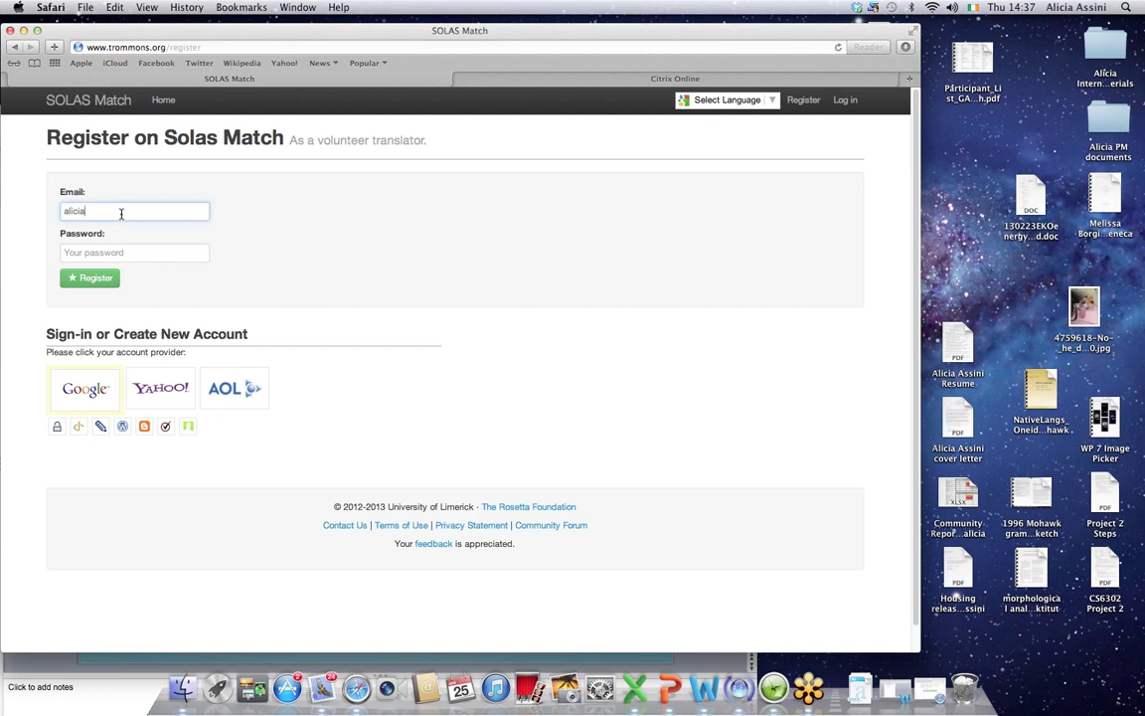
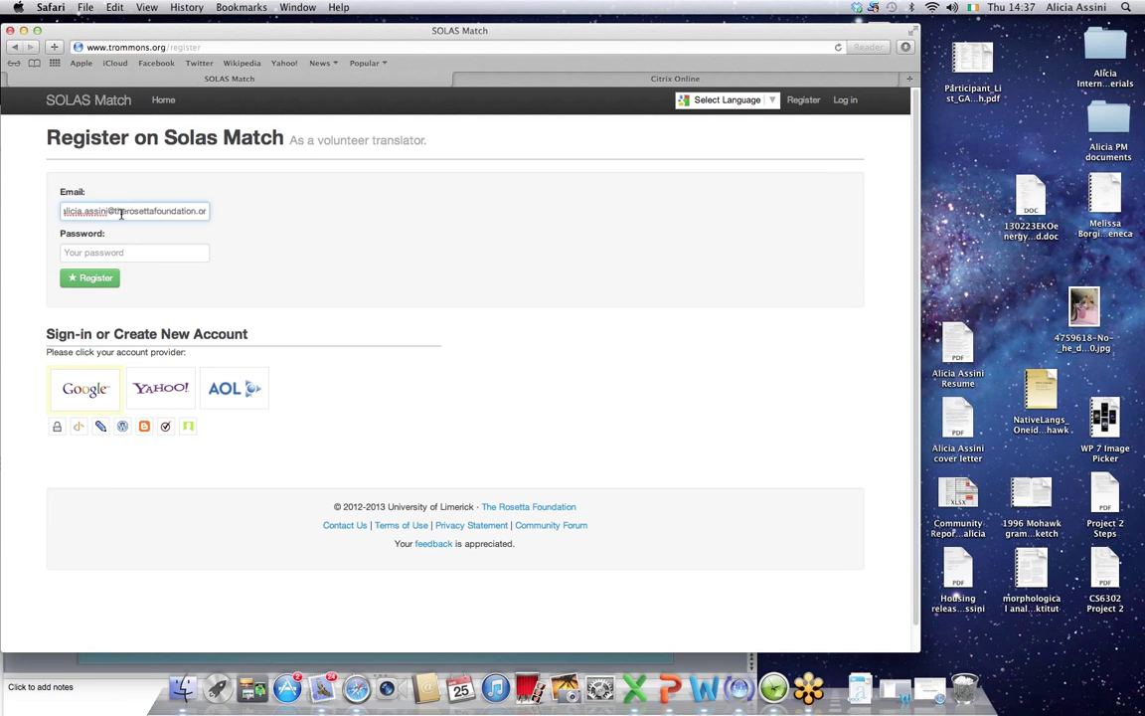
{"action": "key", "text": "Tab"}
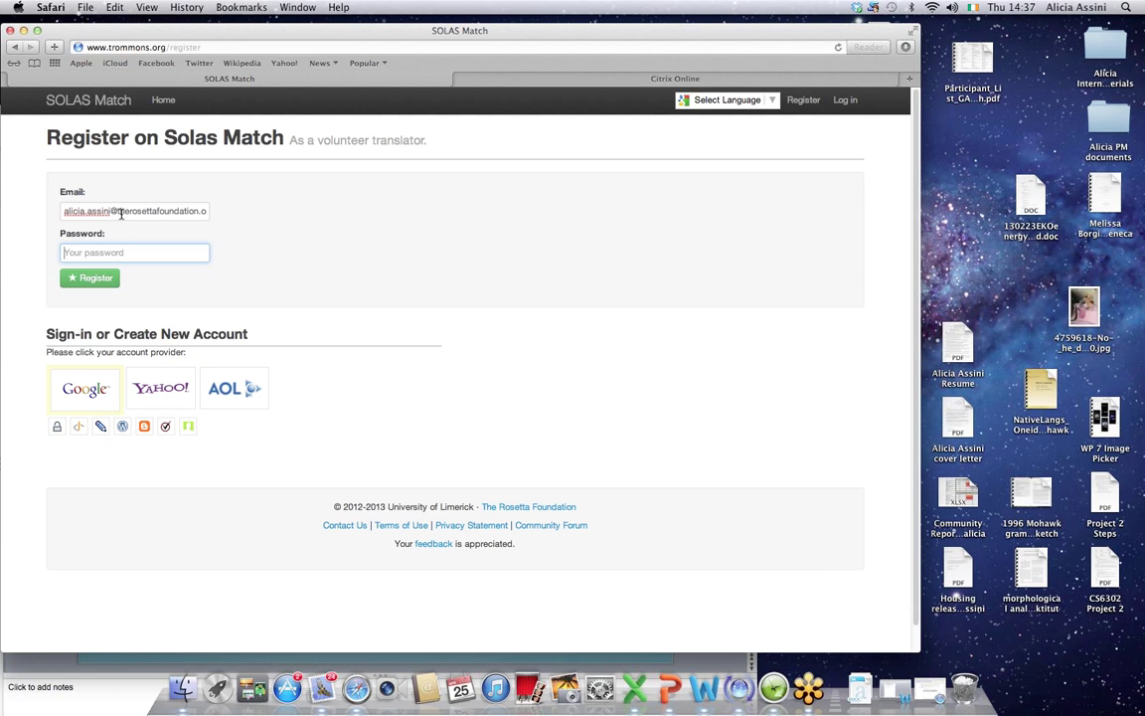
{"action": "type", "text": "•••••••••"}
{"action": "left_click", "coordinate": [83, 282]}
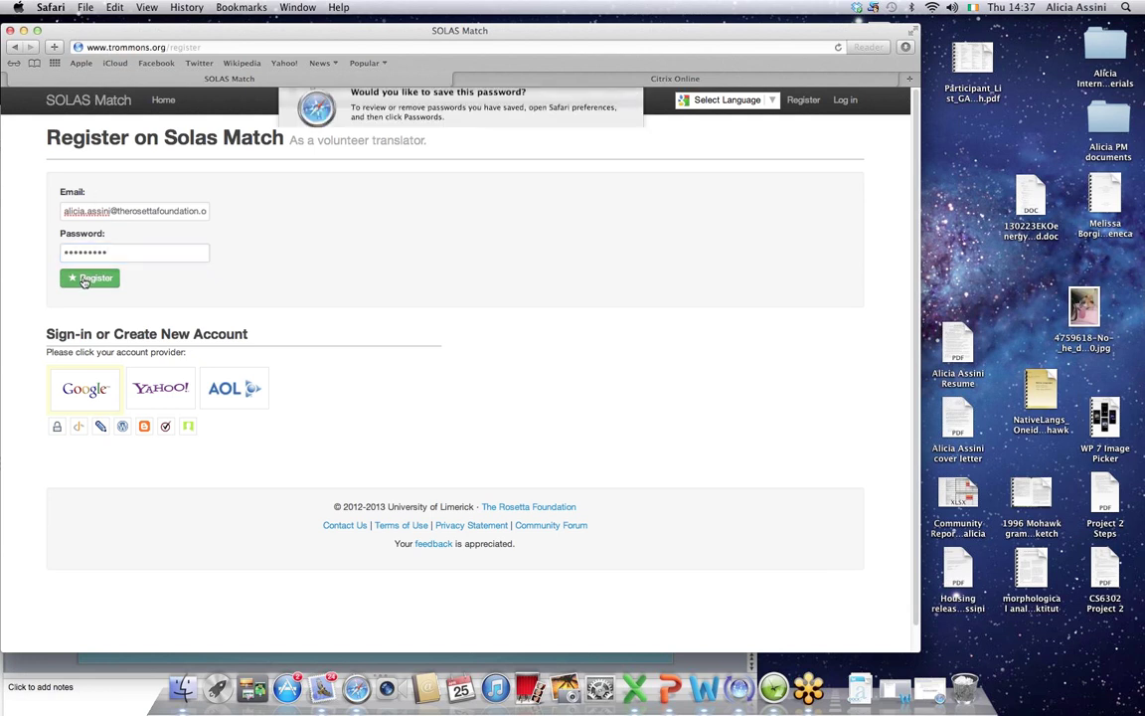
{"action": "left_click", "coordinate": [550, 160]}
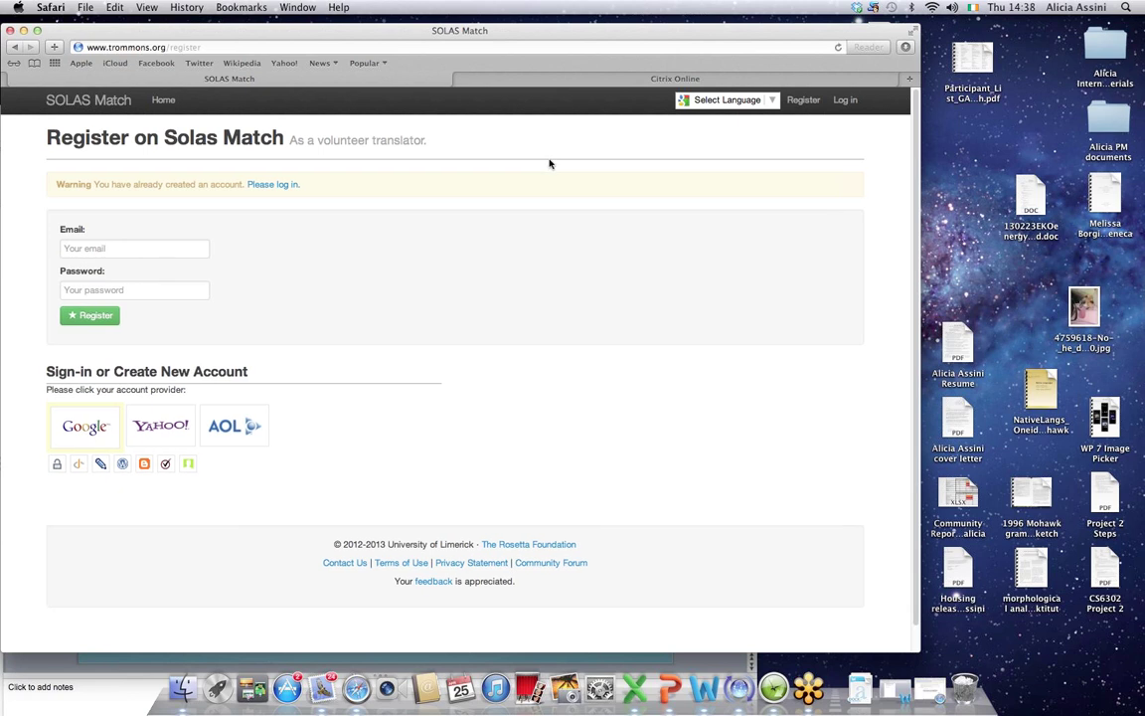
Step: Log in with the account e-mail and password, declining Safari's password saving
{"action": "left_click", "coordinate": [274, 184]}
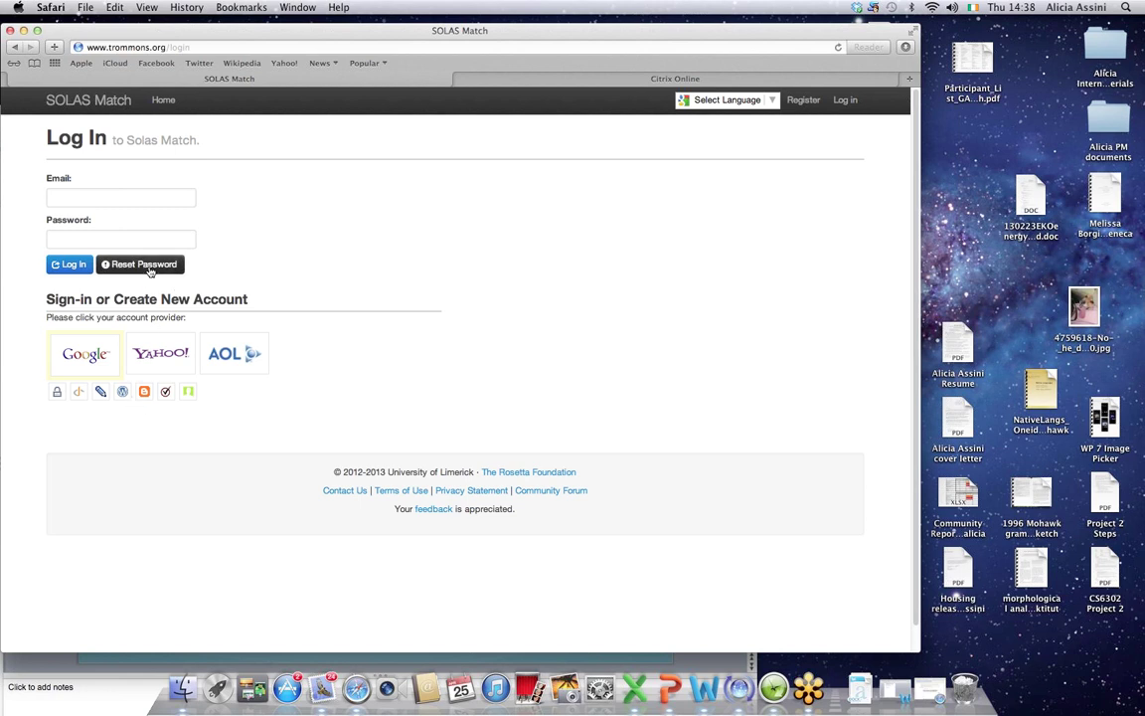
{"action": "left_click", "coordinate": [109, 193]}
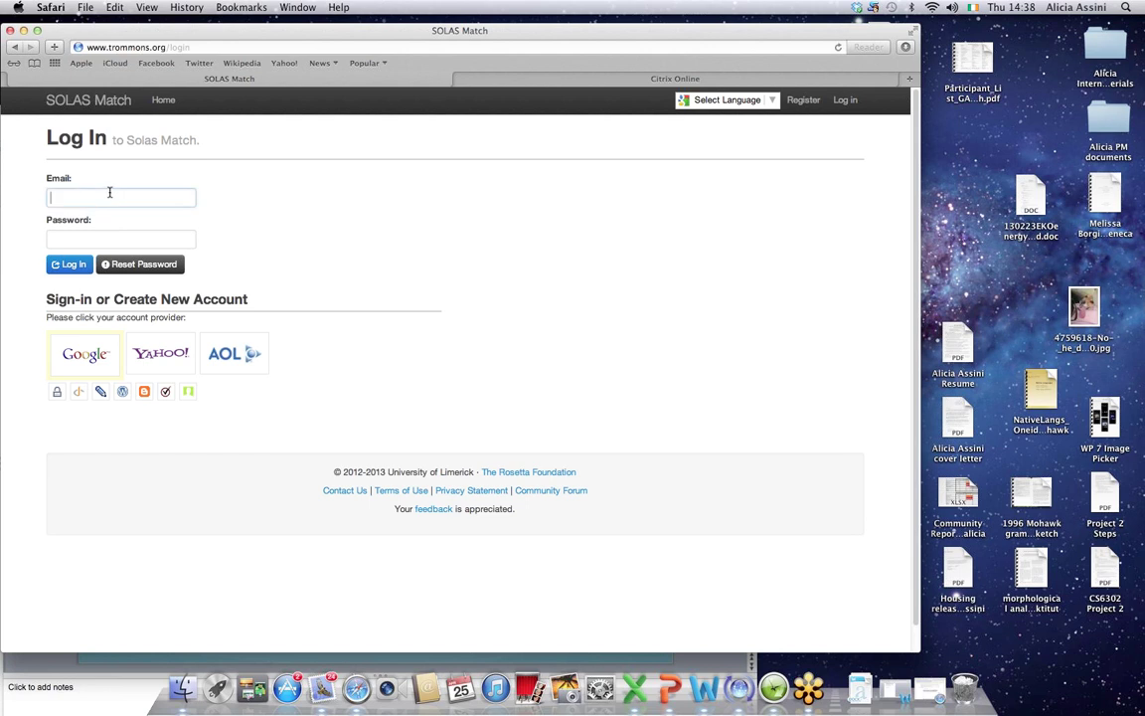
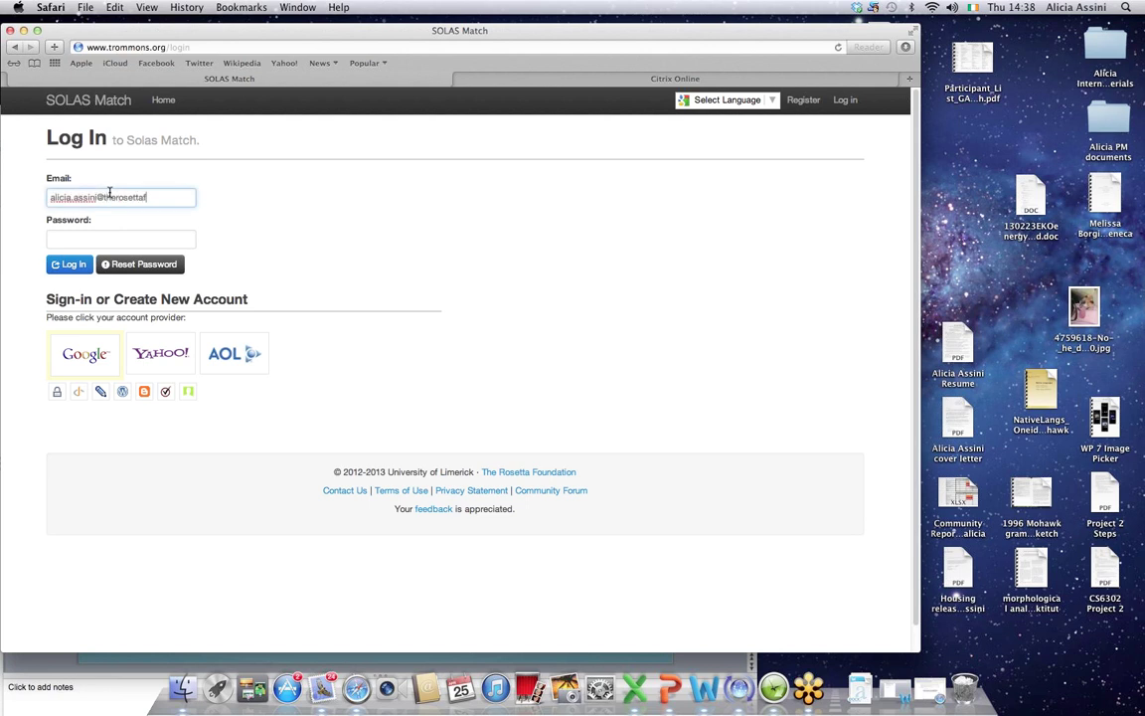
{"action": "key", "text": "Tab"}
{"action": "type", "text": "•••••••••"}
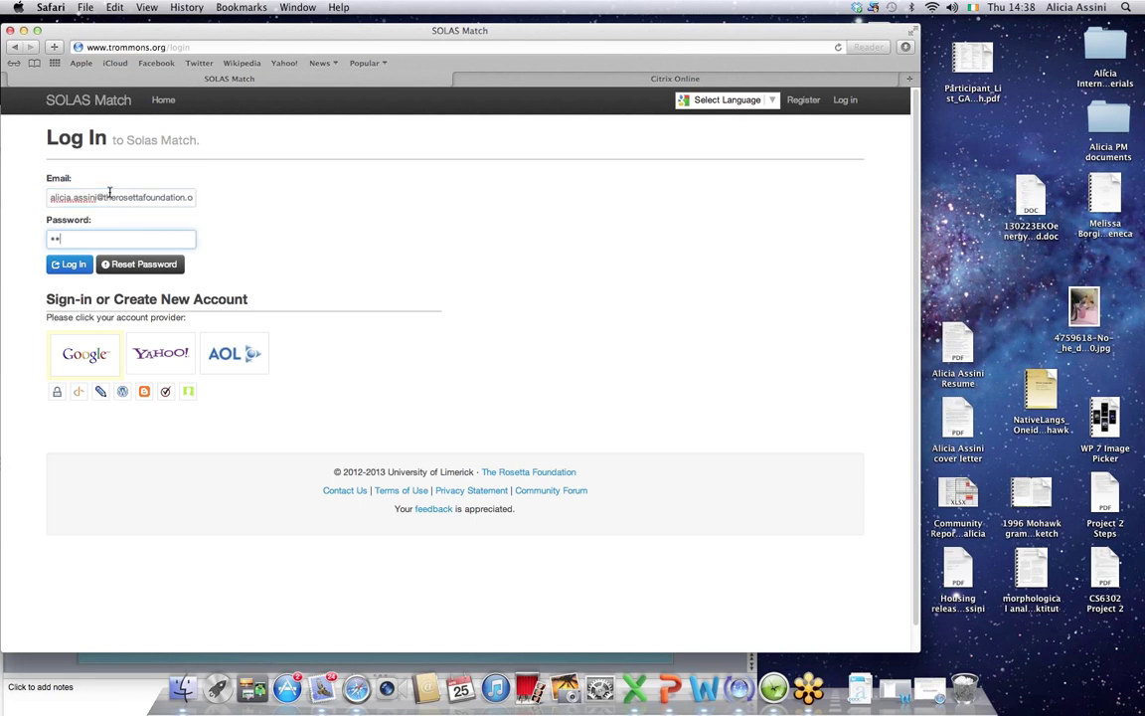
{"action": "left_click", "coordinate": [55, 268]}
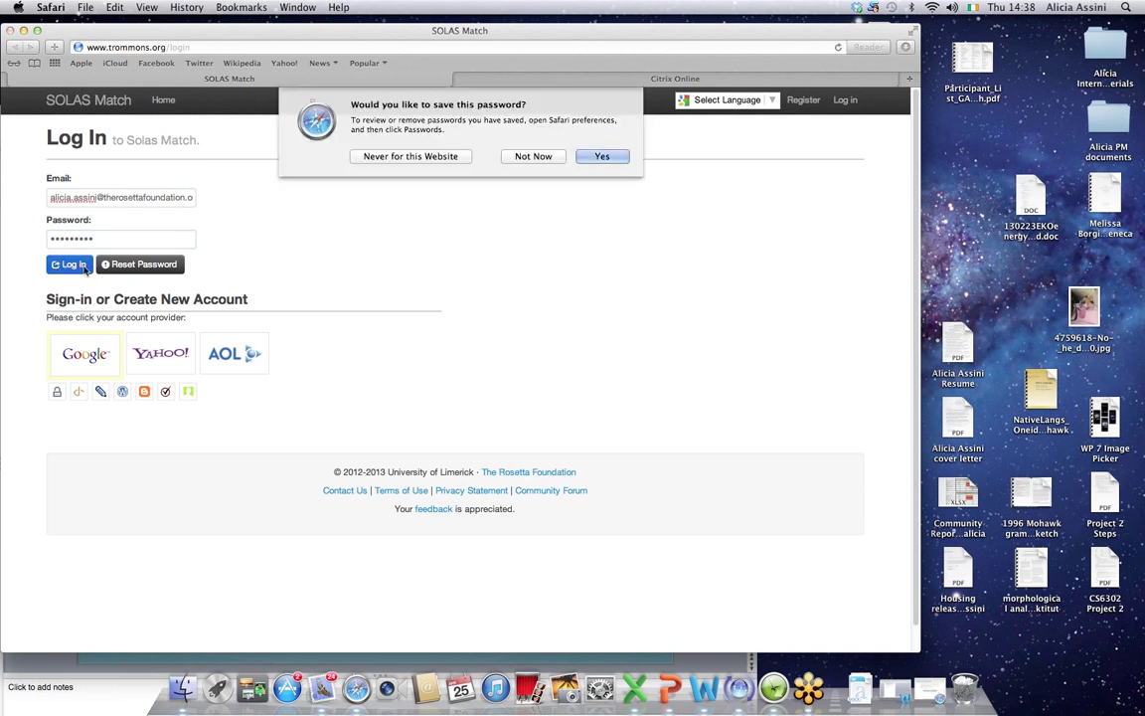
{"action": "left_click", "coordinate": [534, 157]}
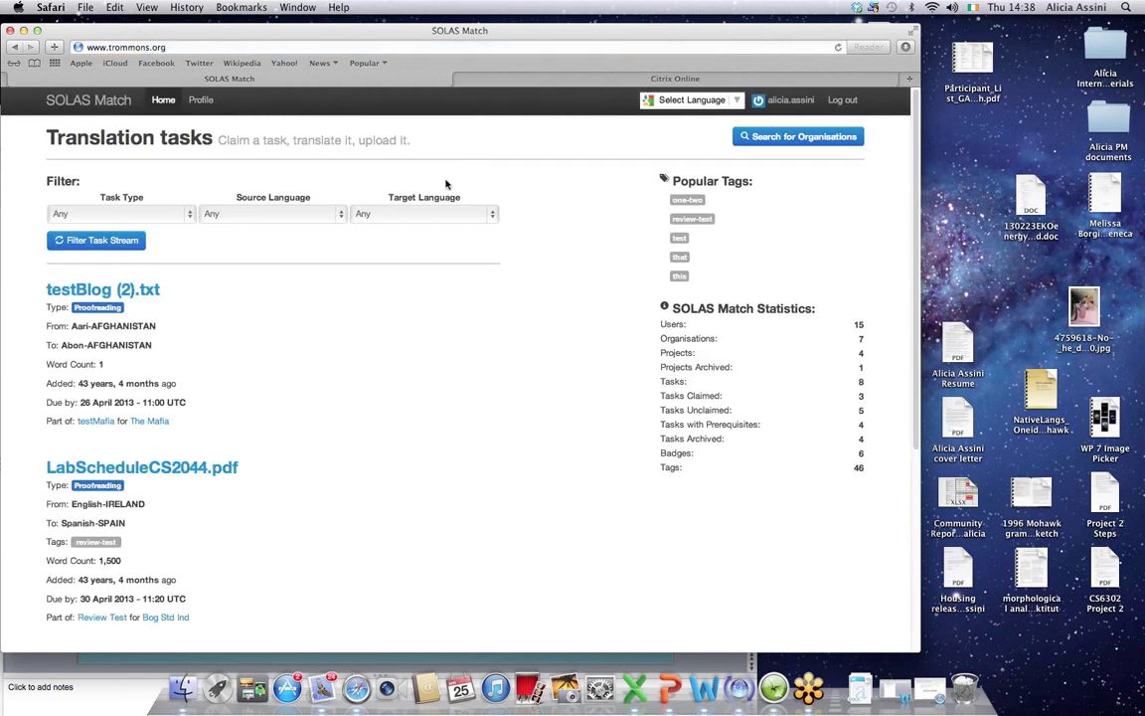
Step: Open the Profile page and select the current Public Display Name text
{"action": "left_click", "coordinate": [202, 102]}
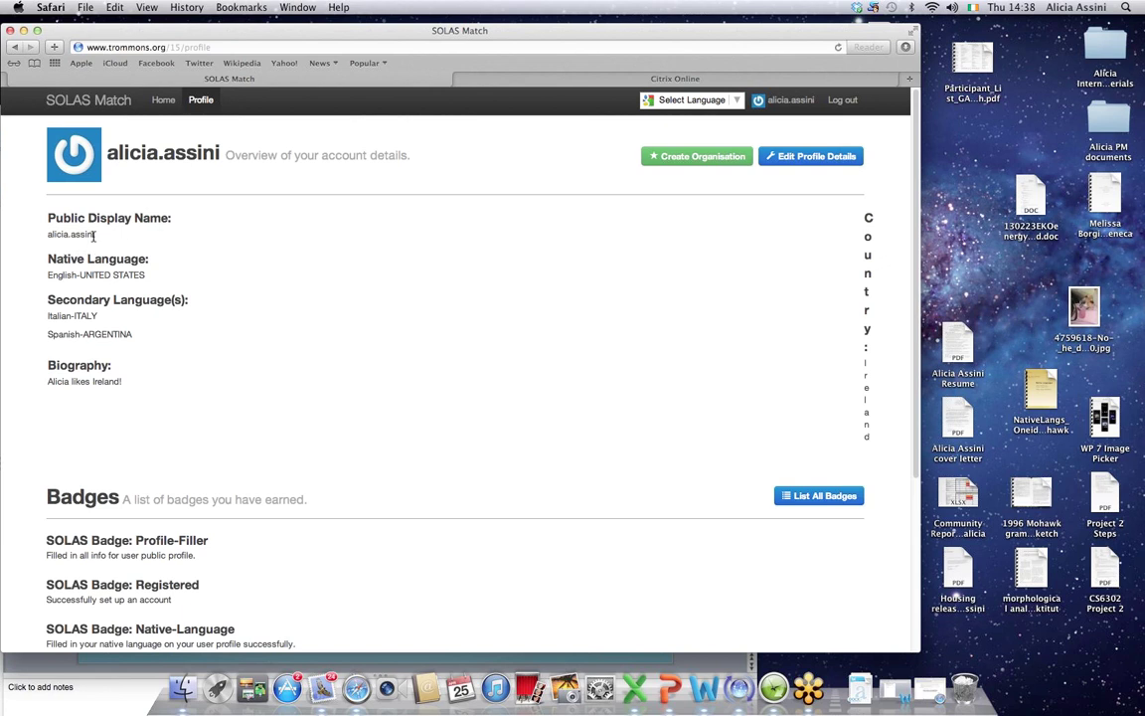
{"action": "left_click_drag", "start_coordinate": [94, 235], "coordinate": [48, 236]}
Step: Open Edit Profile Details and replace the Public Display Name with AAA
{"action": "left_click", "coordinate": [795, 159]}
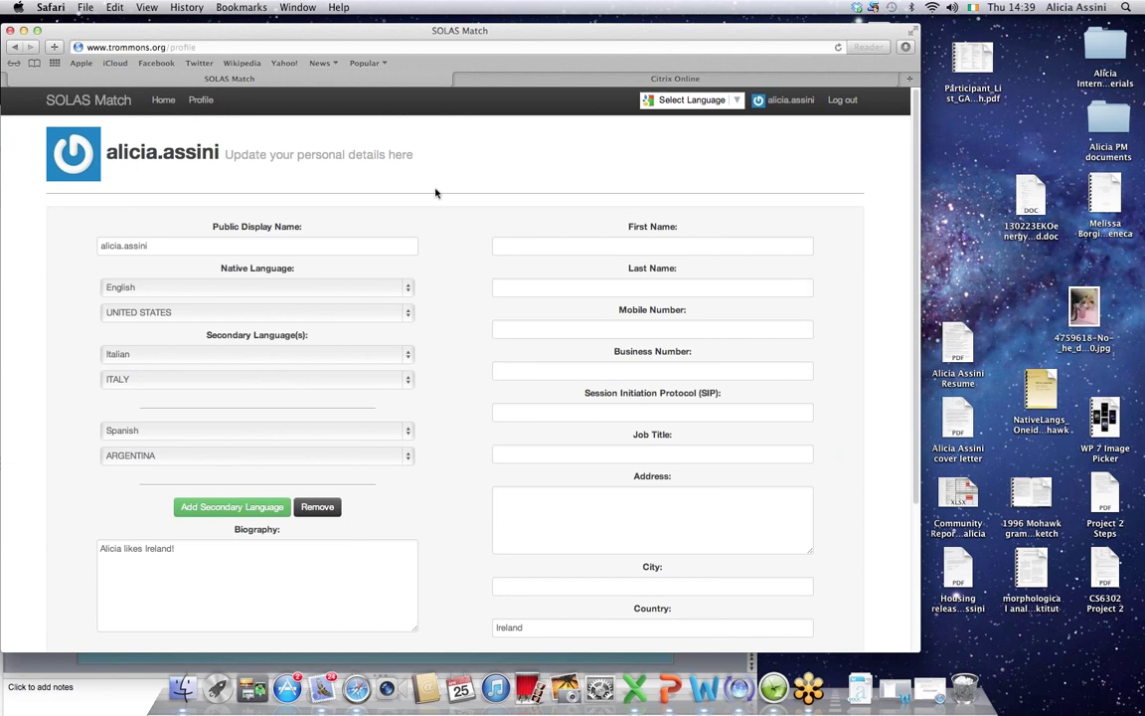
{"action": "left_click_drag", "start_coordinate": [149, 246], "coordinate": [3, 239]}
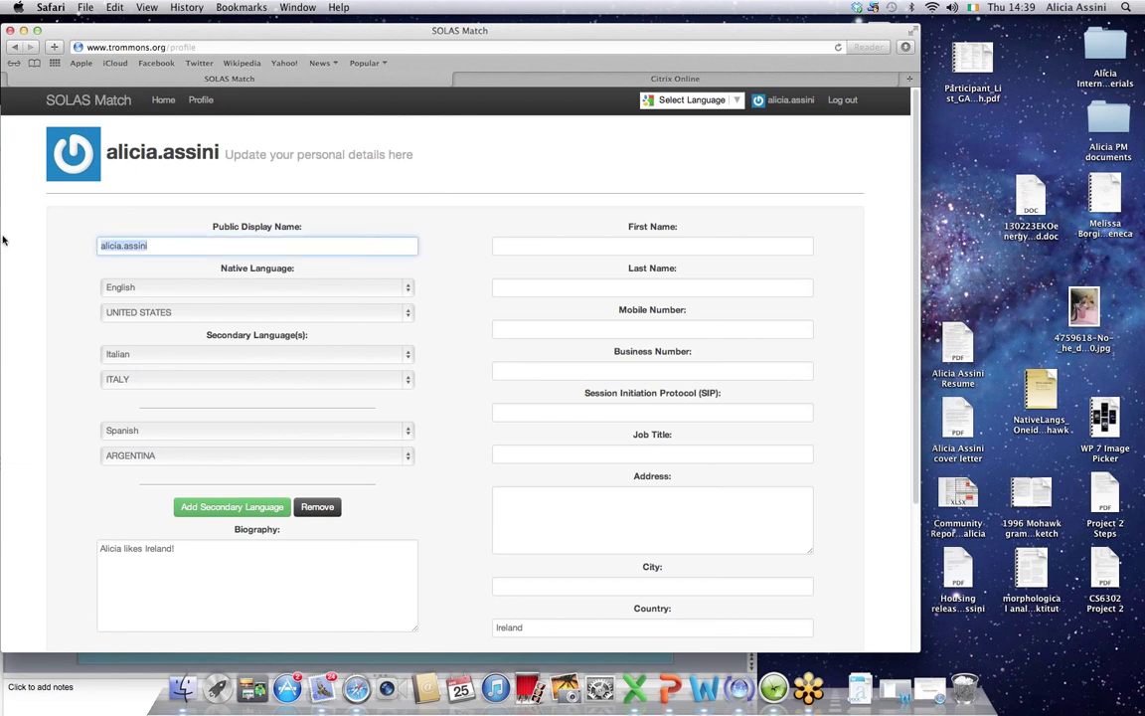
{"action": "type", "text": "AAA"}
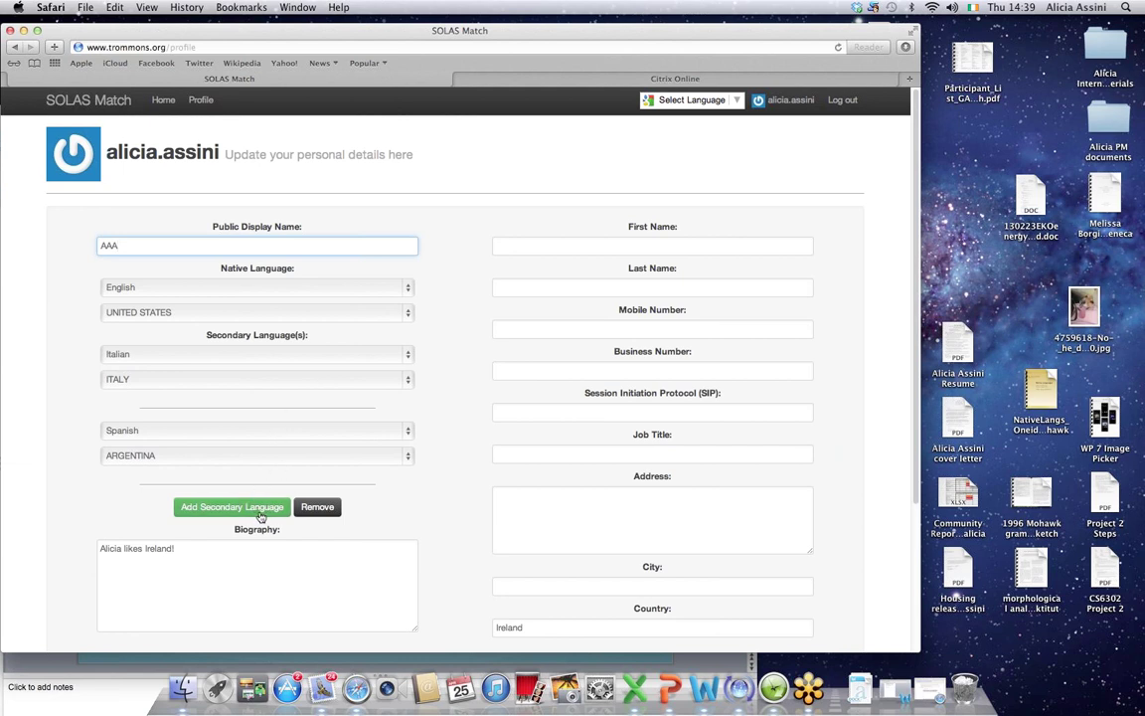
Step: Select the existing biography text and the country entry Ireland
{"action": "left_click_drag", "start_coordinate": [177, 548], "coordinate": [64, 543]}
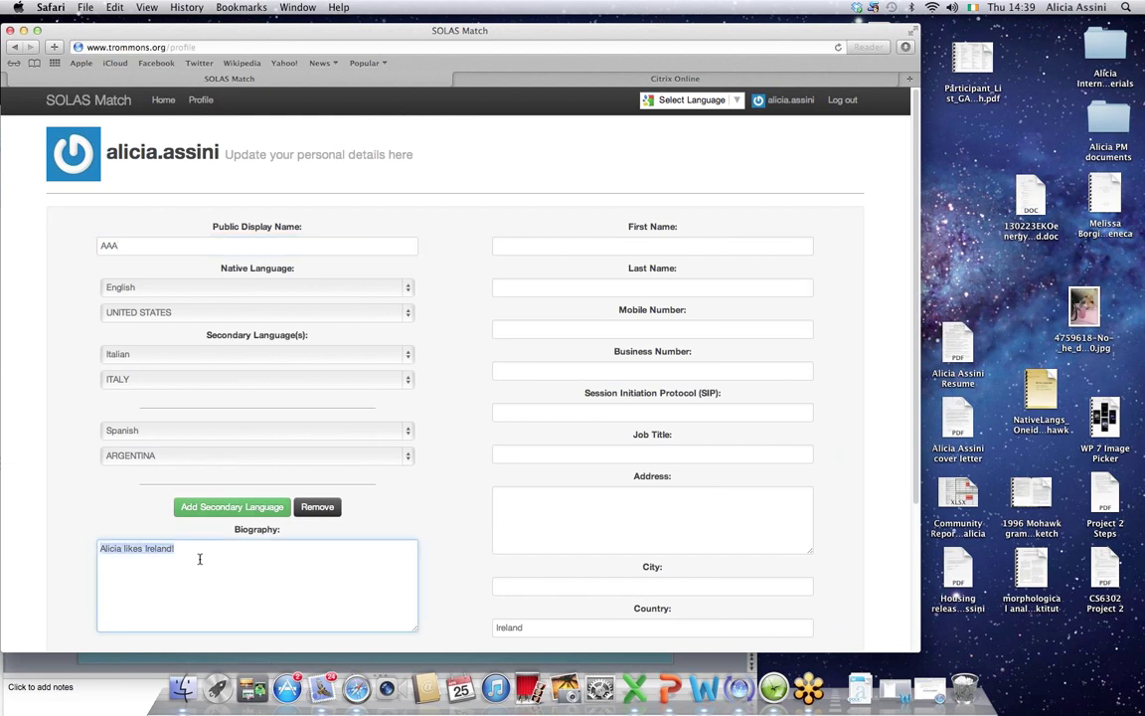
{"action": "left_click_drag", "start_coordinate": [426, 35], "coordinate": [412, 36]}
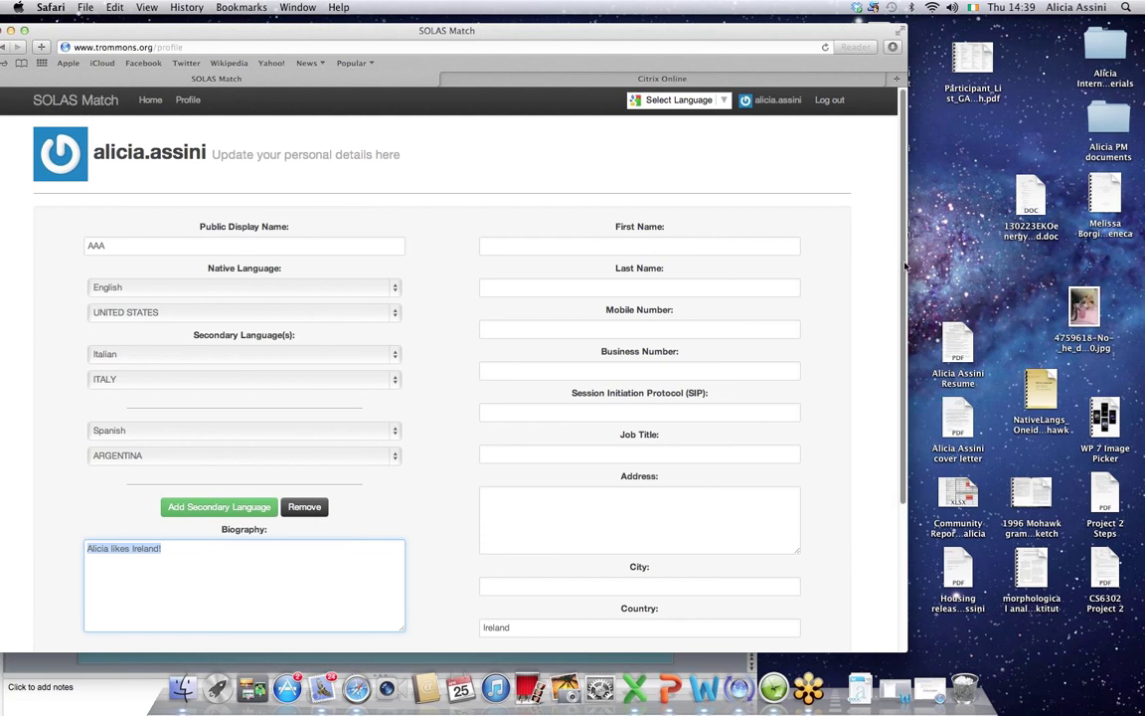
{"action": "left_click_drag", "start_coordinate": [905, 266], "coordinate": [893, 371]}
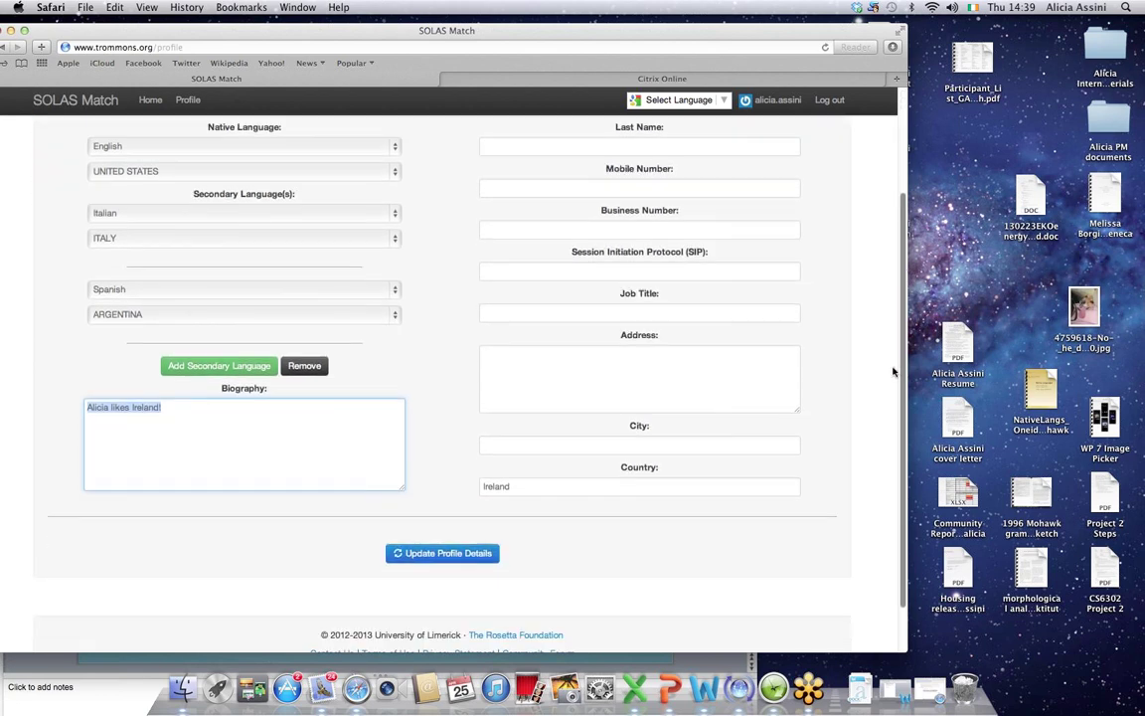
{"action": "double_click", "coordinate": [522, 486]}
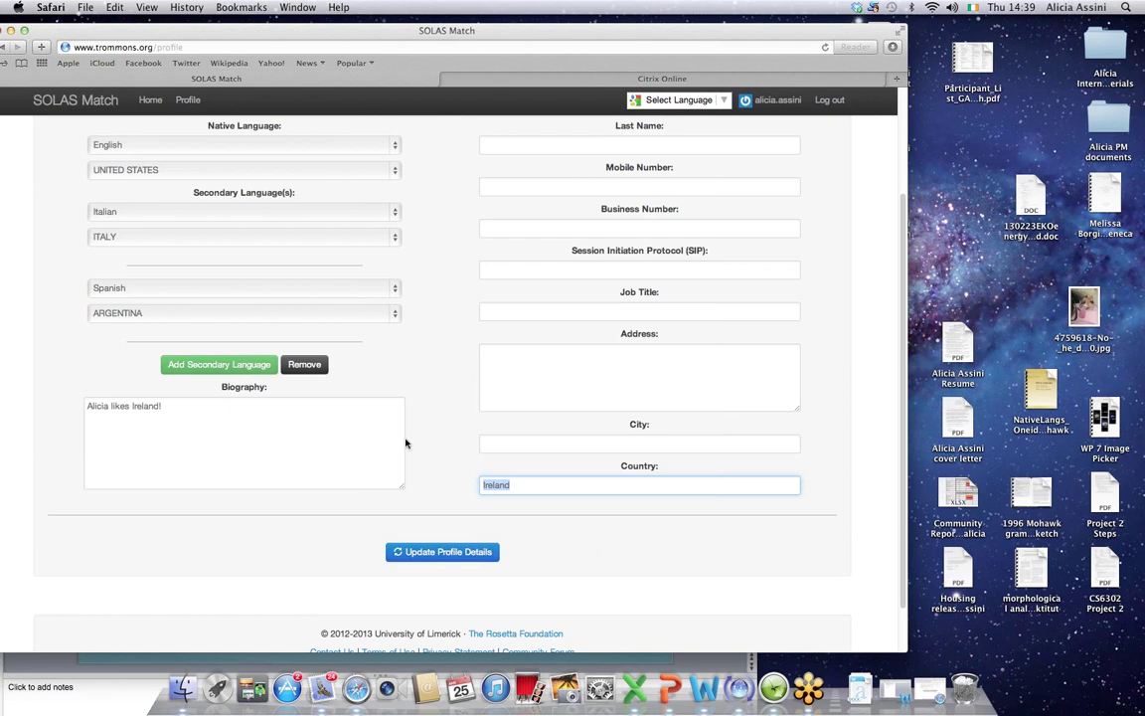
{"action": "scroll", "coordinate": [905, 454], "scroll_direction": "up", "scroll_amount": 3}
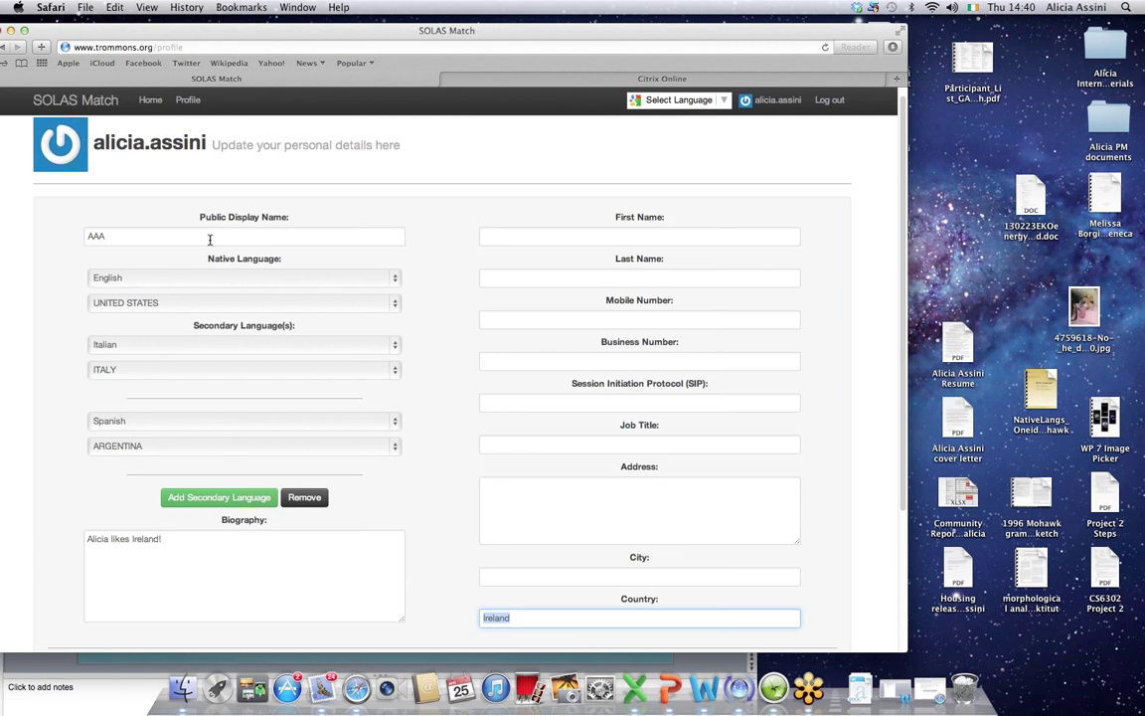
{"action": "left_click_drag", "start_coordinate": [211, 242], "coordinate": [71, 239]}
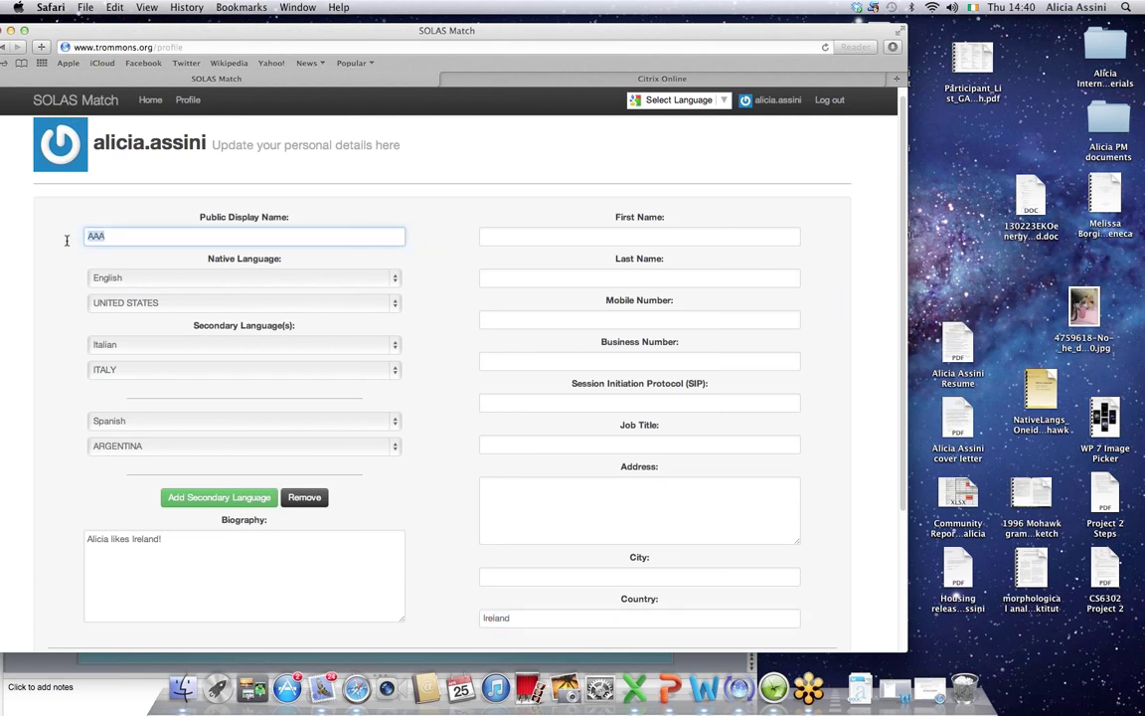